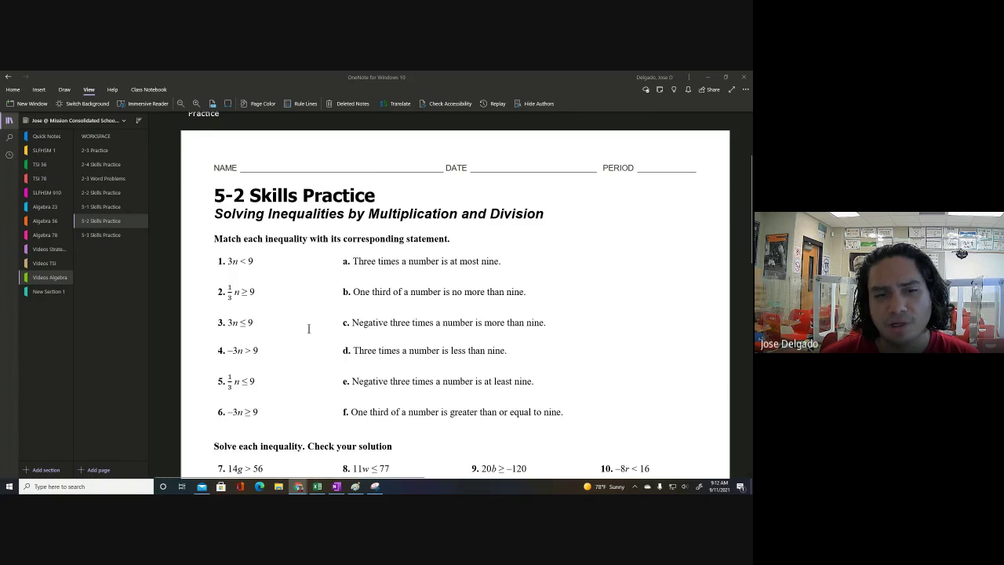
# Scroll the 5-2 Skills Practice page down to word problems 23–26 and bring up Snipping Tool.
pyautogui.scroll(-3, 318, 347)
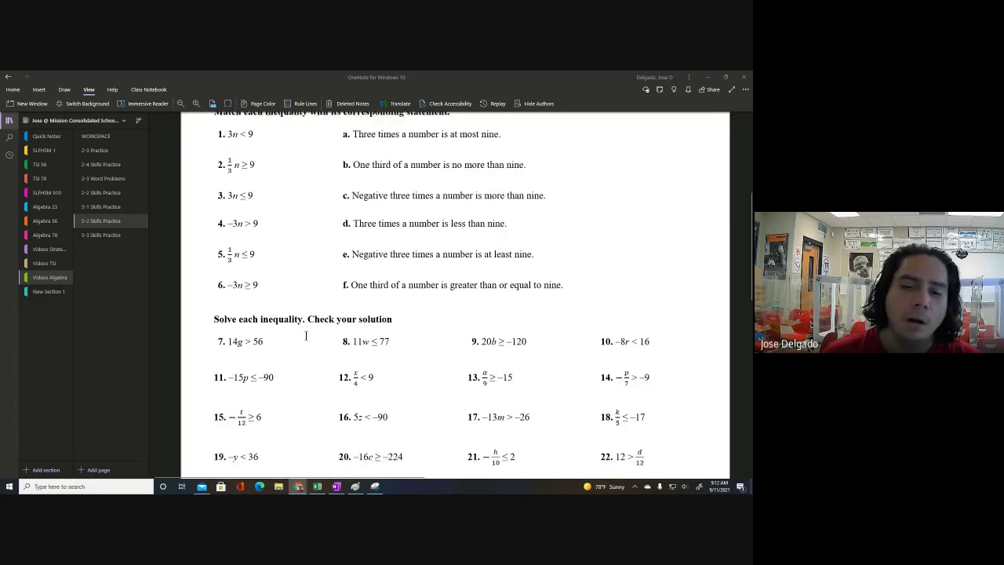
pyautogui.scroll(-3, 306, 336)
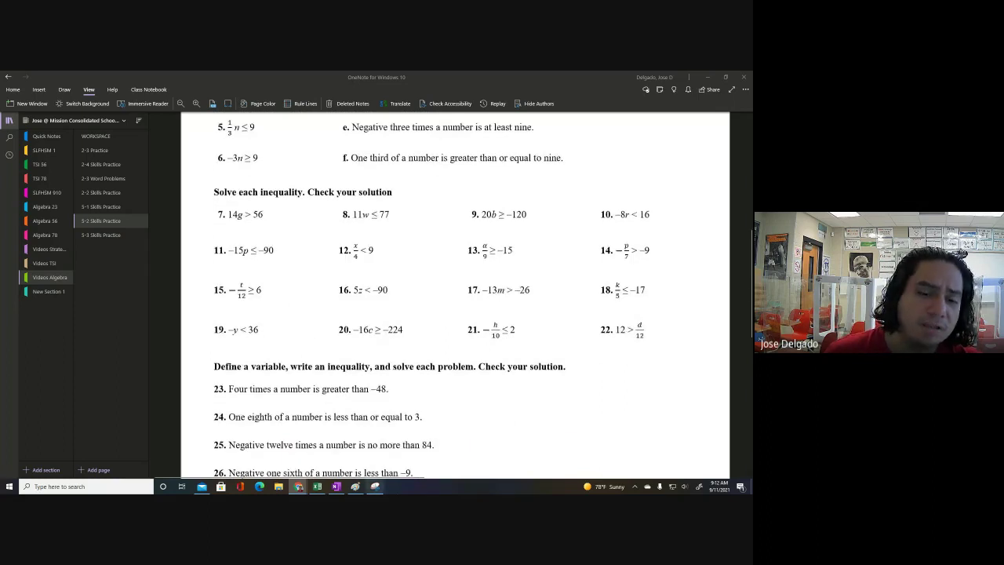
pyautogui.click(375, 486)
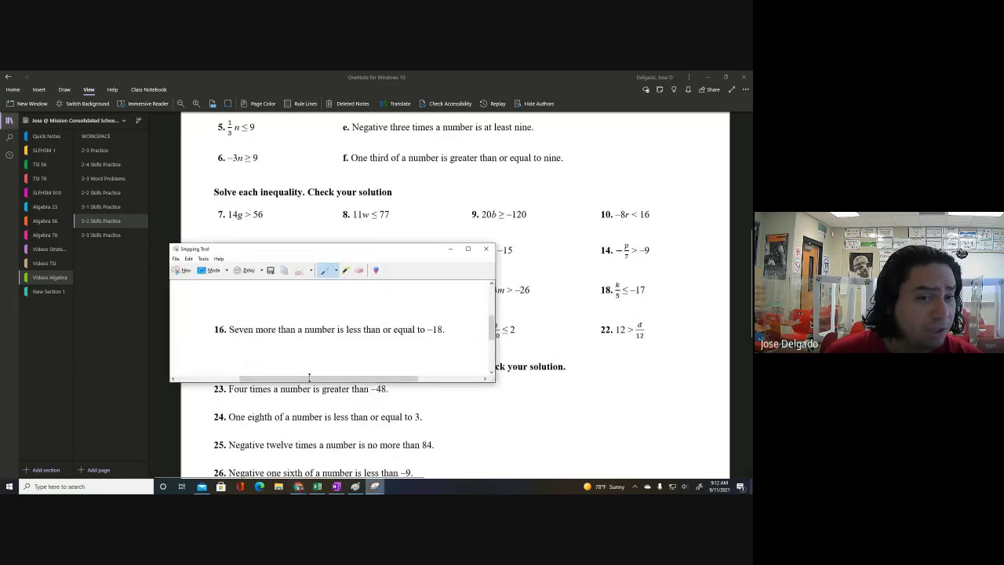
# Snip the area around problem 23 and paste it at the top of the blank WORKSPACE page.
pyautogui.click(183, 271)
pyautogui.moveTo(207, 375); pyautogui.dragTo(398, 403)
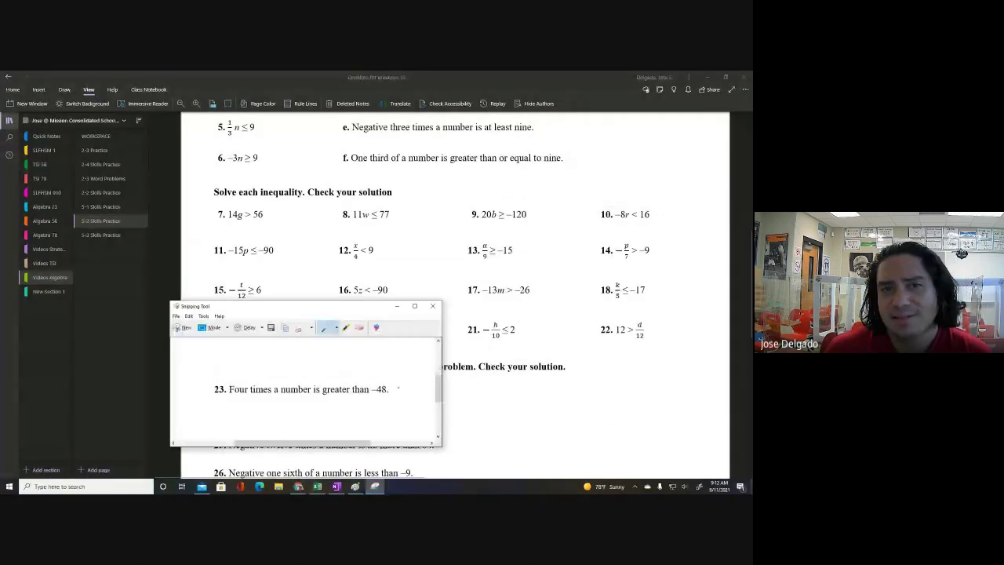
pyautogui.click(118, 141)
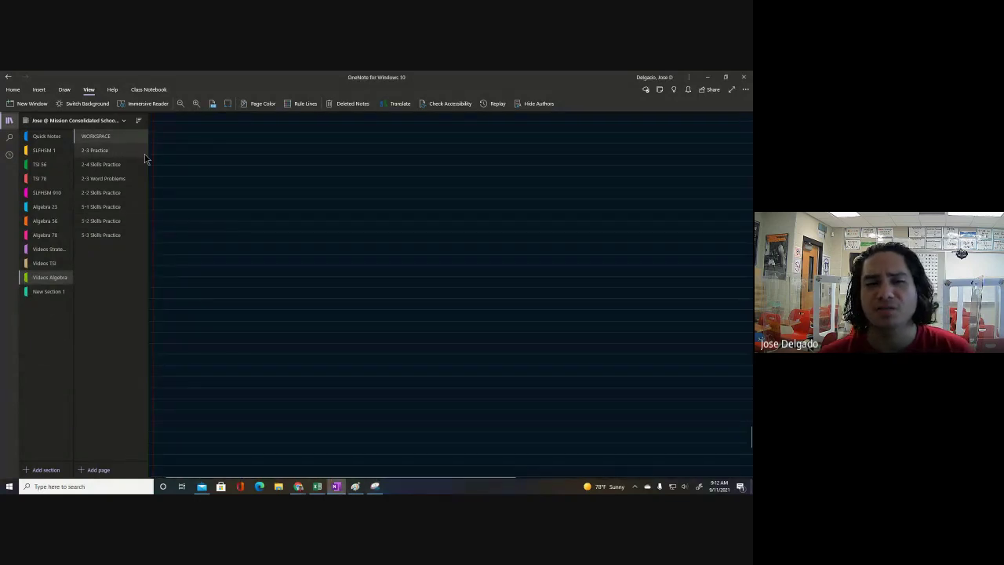
pyautogui.click(254, 150)
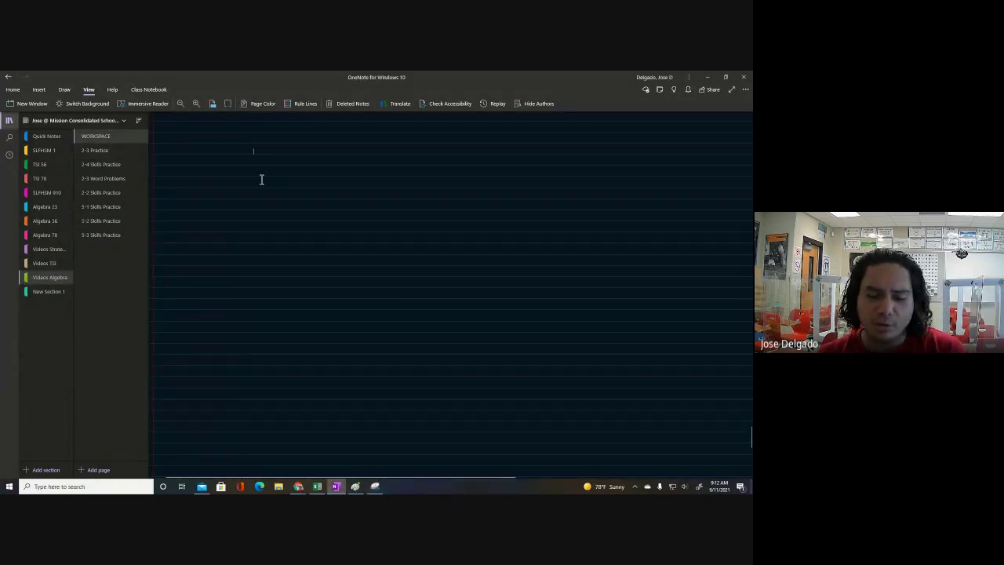
pyautogui.hotkey('ctrl', 'v')
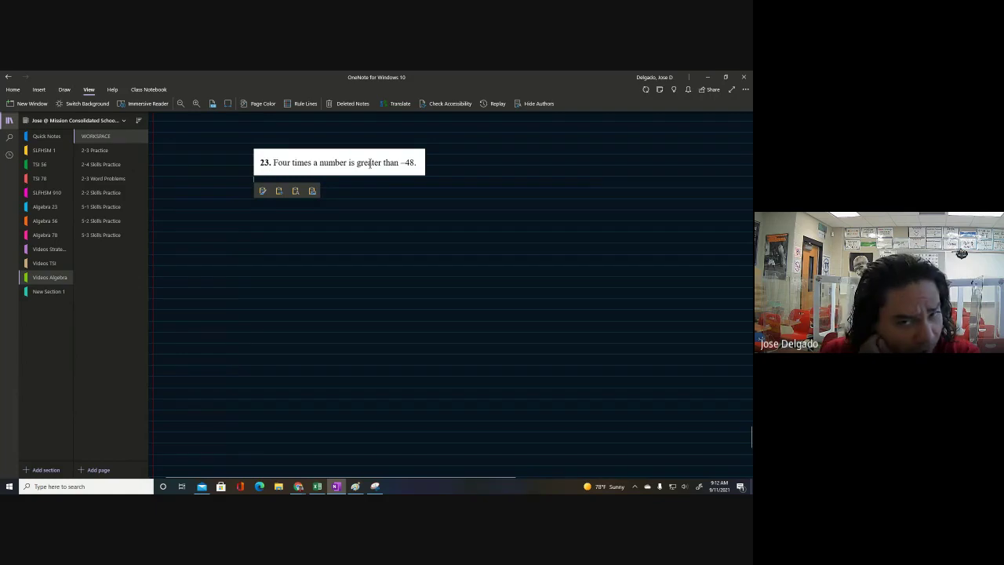
# Enlarge the problem 23 picture and move it toward the top-left of the page.
pyautogui.click(422, 173)
pyautogui.moveTo(425, 175); pyautogui.dragTo(519, 207)
pyautogui.moveTo(378, 177); pyautogui.dragTo(333, 172)
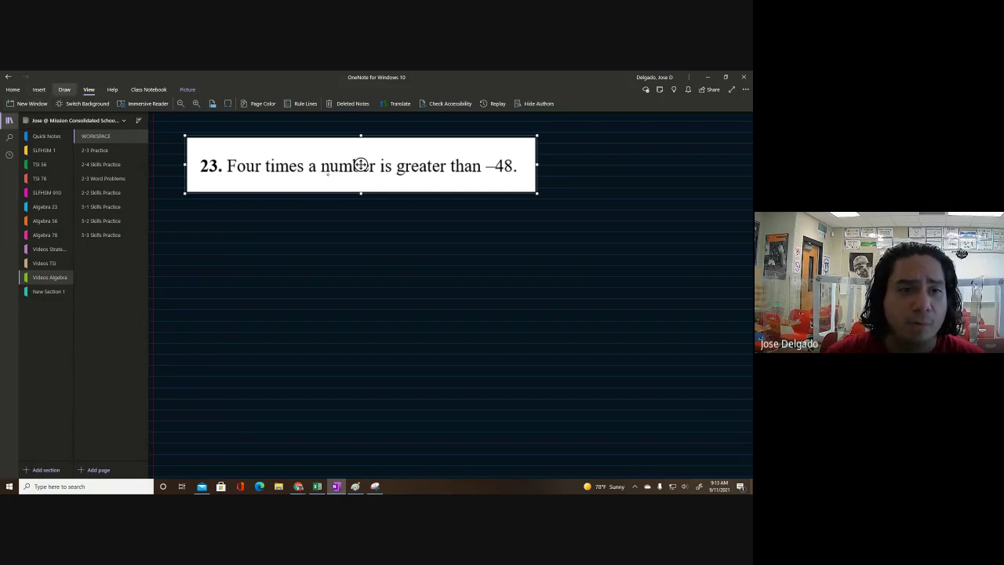
pyautogui.click(433, 128)
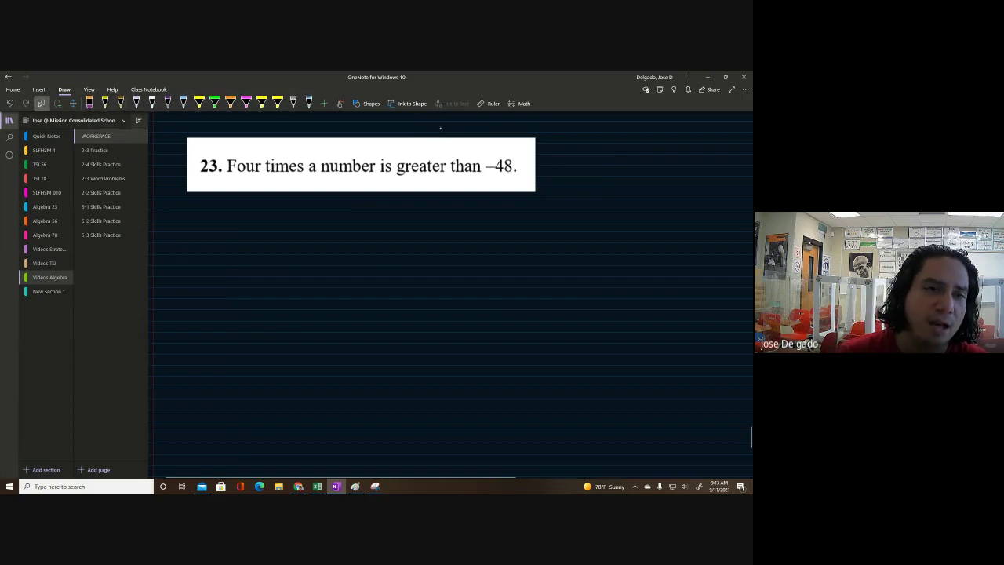
# Select the Draw-tab writing pen and give it a thicker stroke.
pyautogui.click(152, 103)
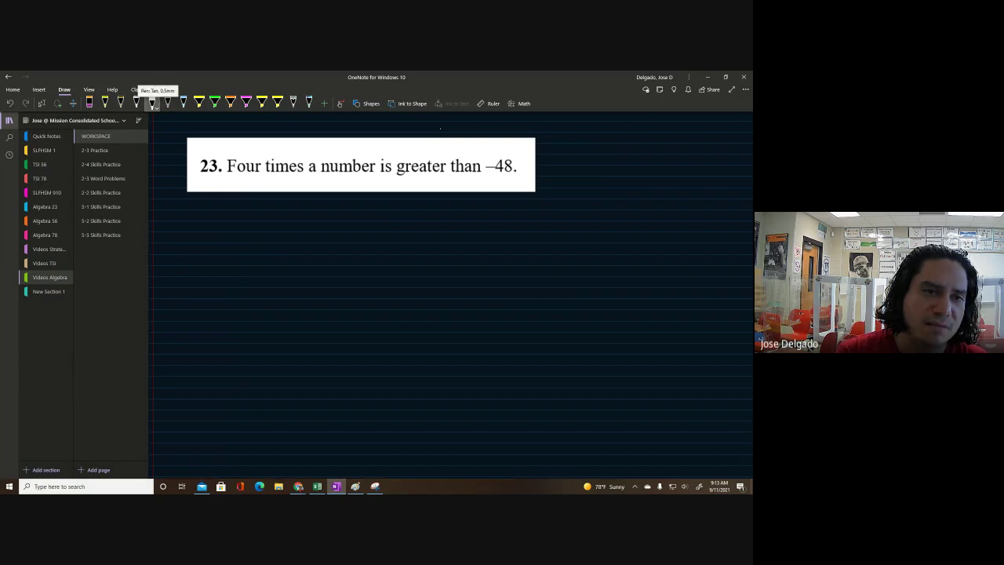
pyautogui.click(153, 103)
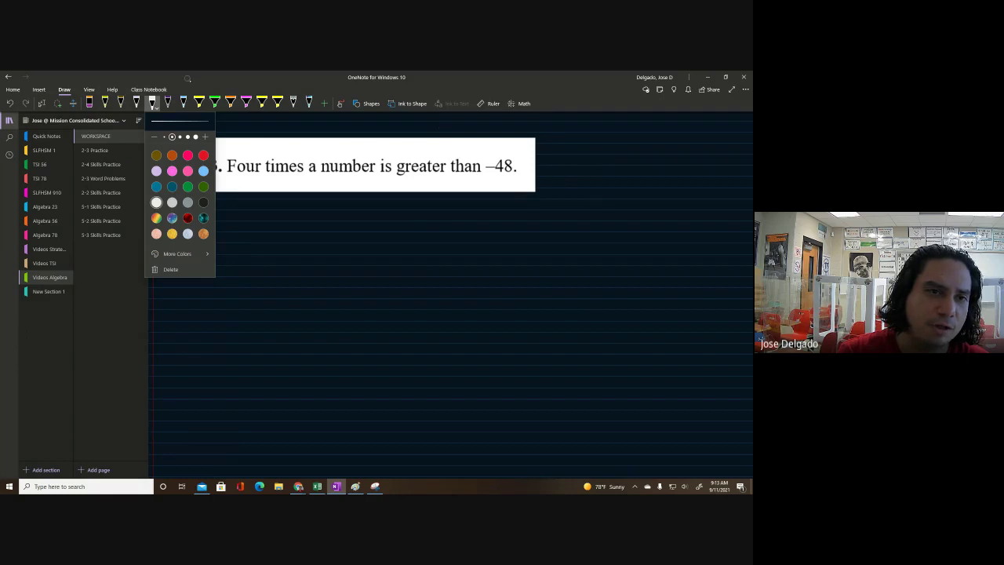
pyautogui.click(180, 137)
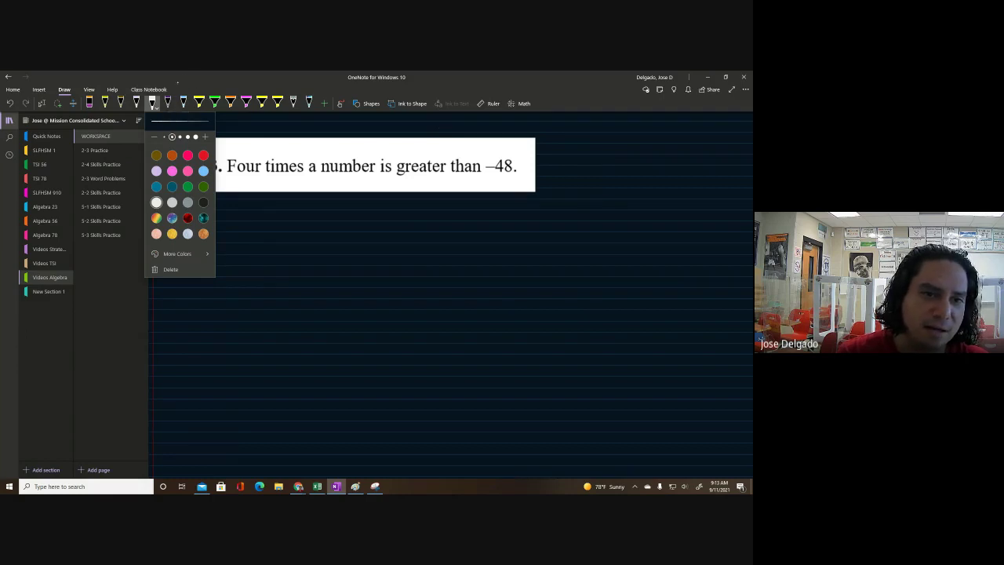
pyautogui.press('Escape')
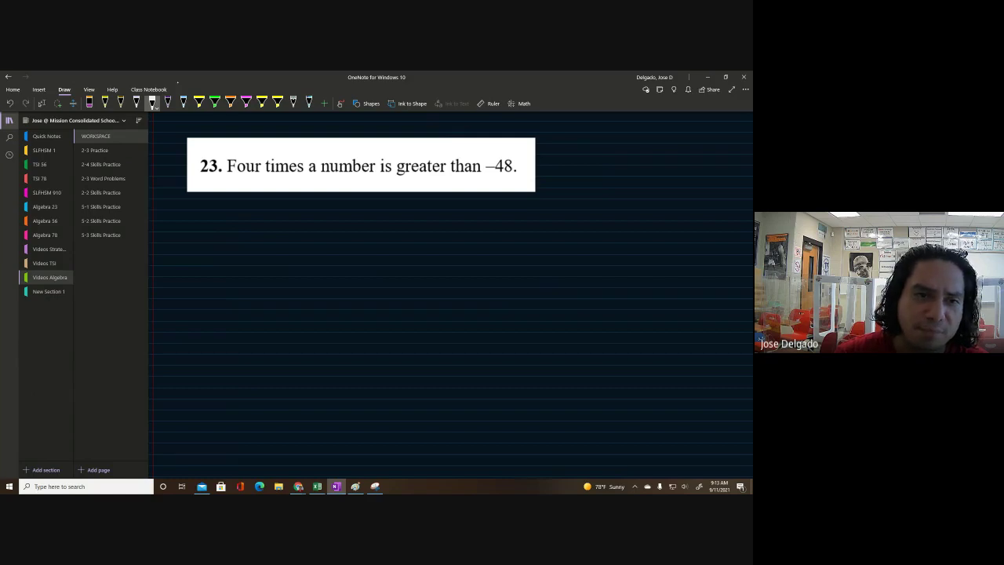
# Handwrite 4·y > under problem 23, circling 'a number' in lavender and highlighting 'is greater' in green.
pyautogui.moveTo(243, 212)
pyautogui.mouseDown()
pyautogui.moveTo(256, 222)
pyautogui.moveTo(249, 235)
pyautogui.mouseUp()
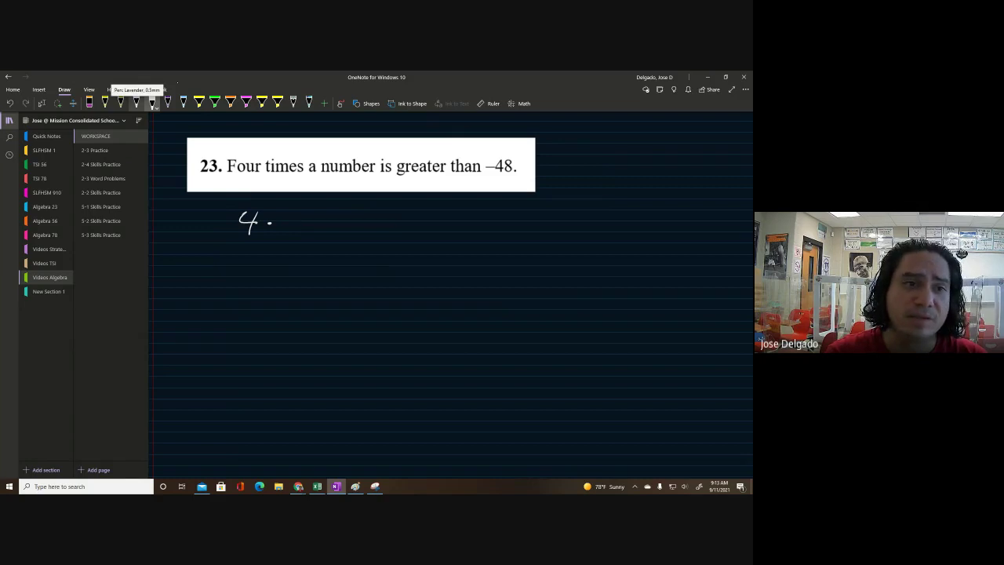
pyautogui.click(137, 102)
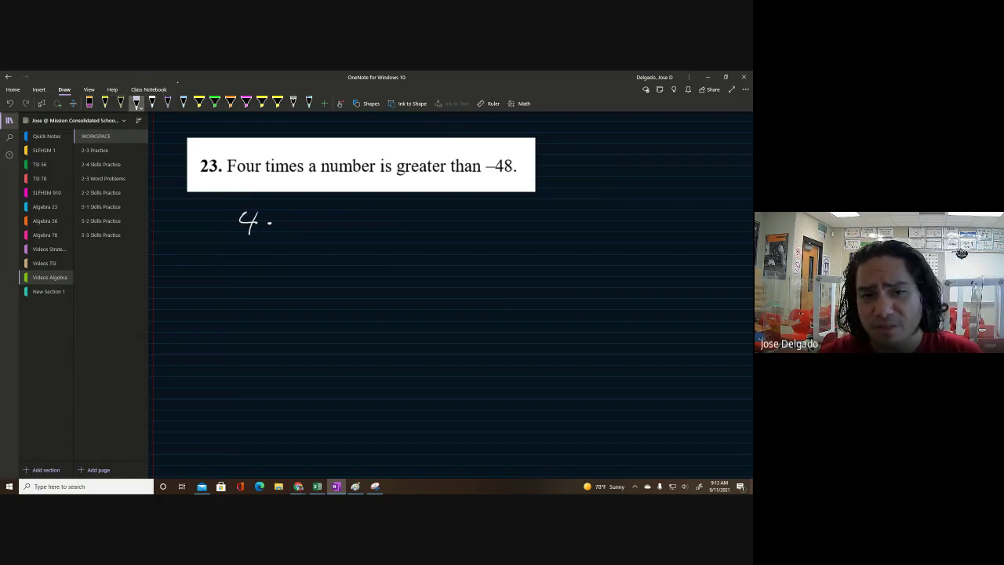
pyautogui.moveTo(338, 155)
pyautogui.mouseDown()
pyautogui.moveTo(302, 160)
pyautogui.moveTo(306, 175)
pyautogui.moveTo(362, 177)
pyautogui.moveTo(374, 168)
pyautogui.moveTo(373, 159)
pyautogui.moveTo(323, 156)
pyautogui.mouseUp()
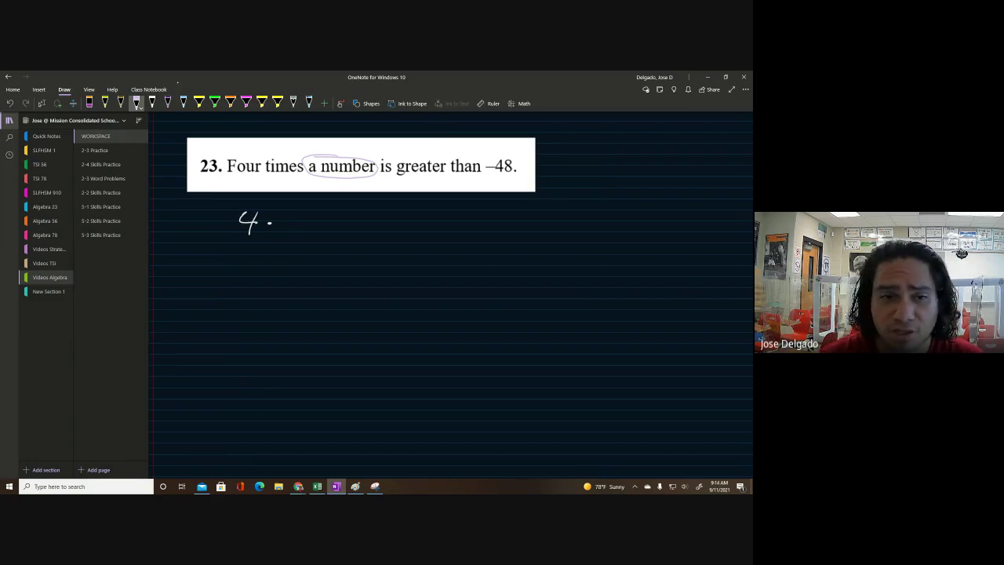
pyautogui.moveTo(284, 223); pyautogui.dragTo(282, 243)
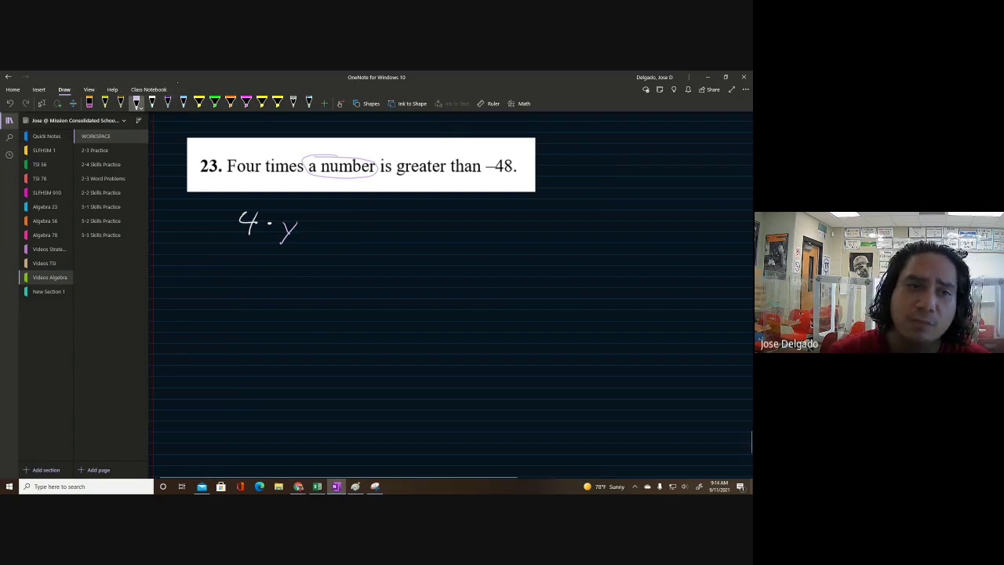
pyautogui.click(152, 103)
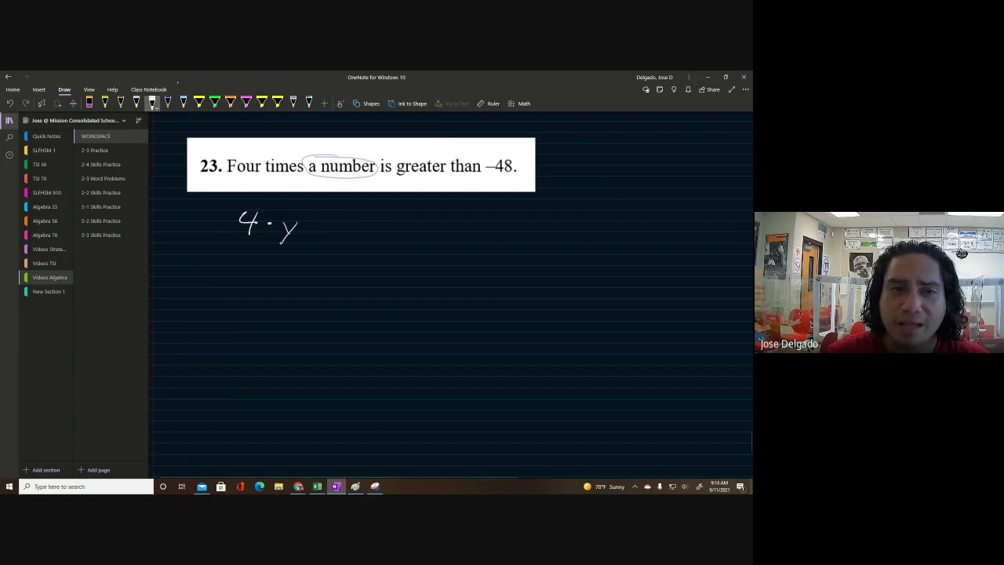
pyautogui.click(215, 103)
pyautogui.moveTo(399, 163)
pyautogui.mouseDown()
pyautogui.moveTo(378, 167)
pyautogui.moveTo(452, 170)
pyautogui.moveTo(391, 171)
pyautogui.mouseUp()
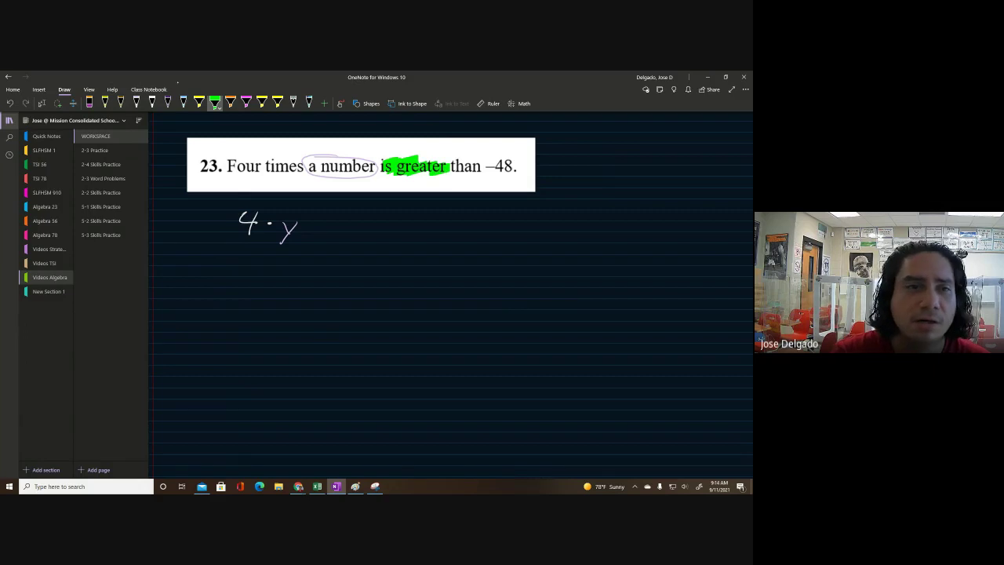
pyautogui.click(168, 103)
pyautogui.moveTo(331, 213)
pyautogui.mouseDown()
pyautogui.moveTo(354, 223)
pyautogui.moveTo(323, 234)
pyautogui.mouseUp()
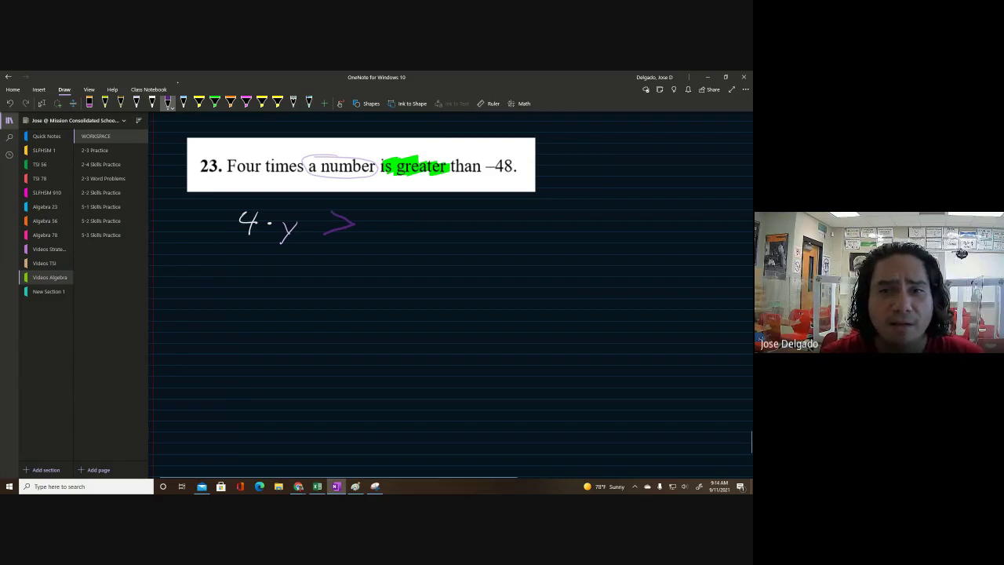
# Extend the green highlight over 'than', write −48, and draw a vertical dividing line.
pyautogui.click(231, 103)
pyautogui.click(215, 103)
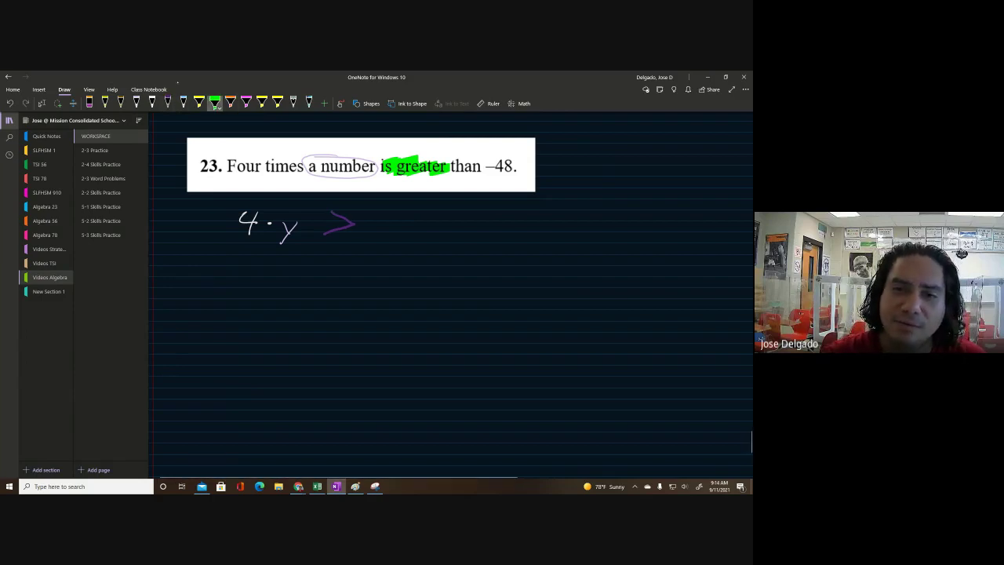
pyautogui.moveTo(446, 162); pyautogui.dragTo(486, 171)
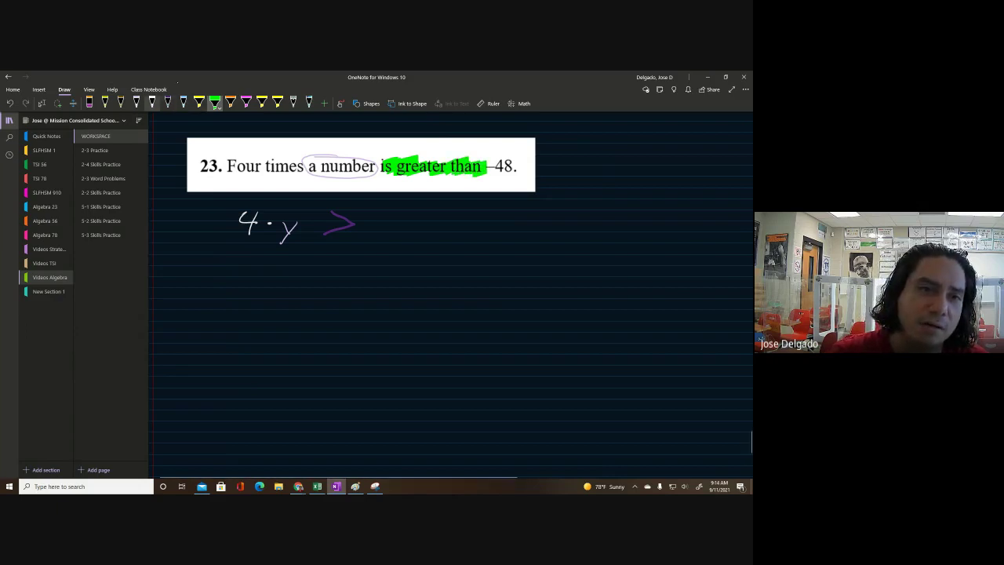
pyautogui.click(152, 103)
pyautogui.moveTo(382, 222)
pyautogui.mouseDown()
pyautogui.moveTo(420, 223)
pyautogui.moveTo(419, 233)
pyautogui.moveTo(440, 214)
pyautogui.mouseUp()
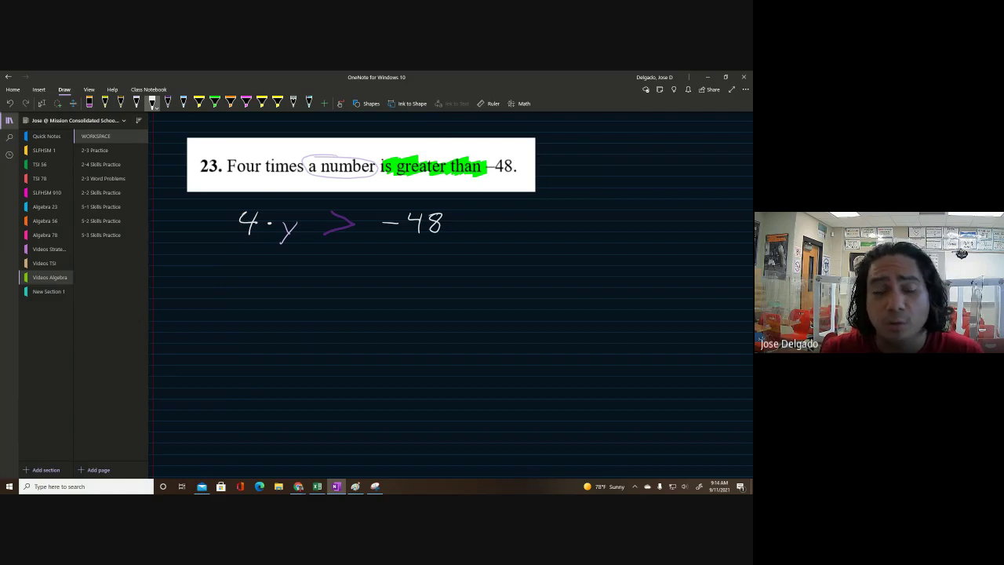
pyautogui.moveTo(341, 206); pyautogui.dragTo(343, 342)
# Write /4 under both 4·y and −48, then in gold draw a line and cancel the 4s.
pyautogui.click(136, 103)
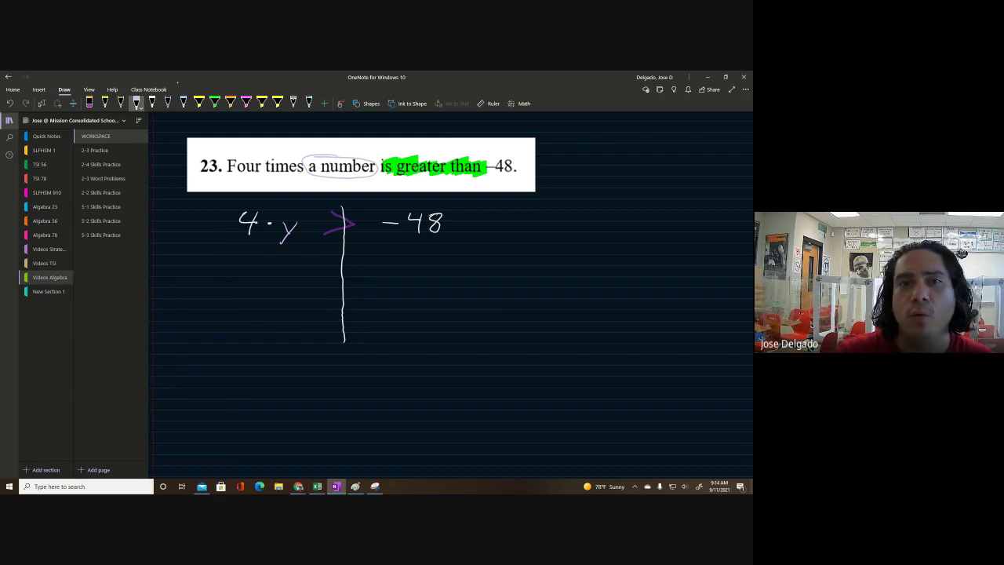
pyautogui.moveTo(242, 247)
pyautogui.mouseDown()
pyautogui.moveTo(306, 242)
pyautogui.moveTo(277, 275)
pyautogui.mouseUp()
pyautogui.moveTo(385, 245)
pyautogui.mouseDown()
pyautogui.moveTo(453, 239)
pyautogui.moveTo(420, 250)
pyautogui.moveTo(432, 272)
pyautogui.mouseUp()
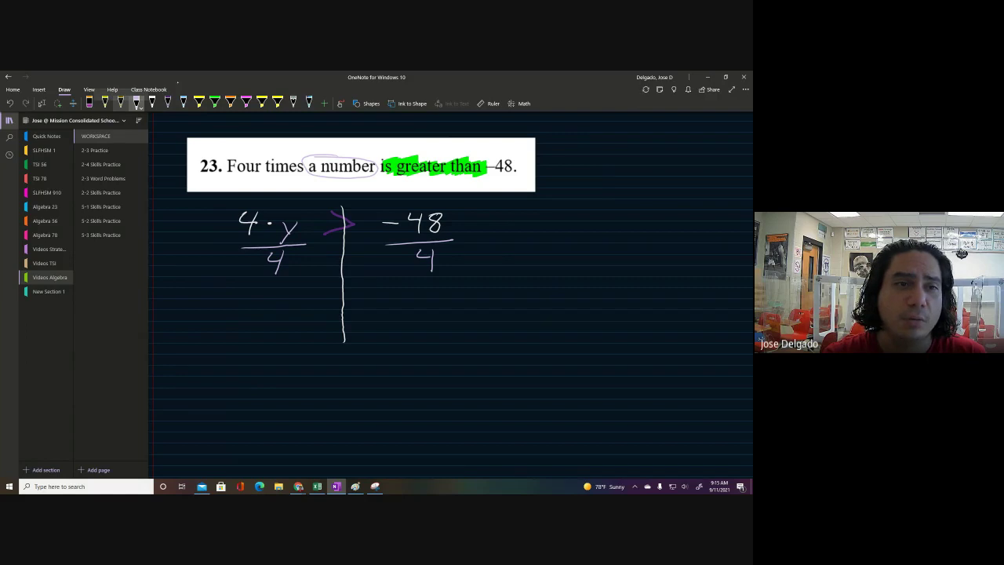
pyautogui.click(121, 103)
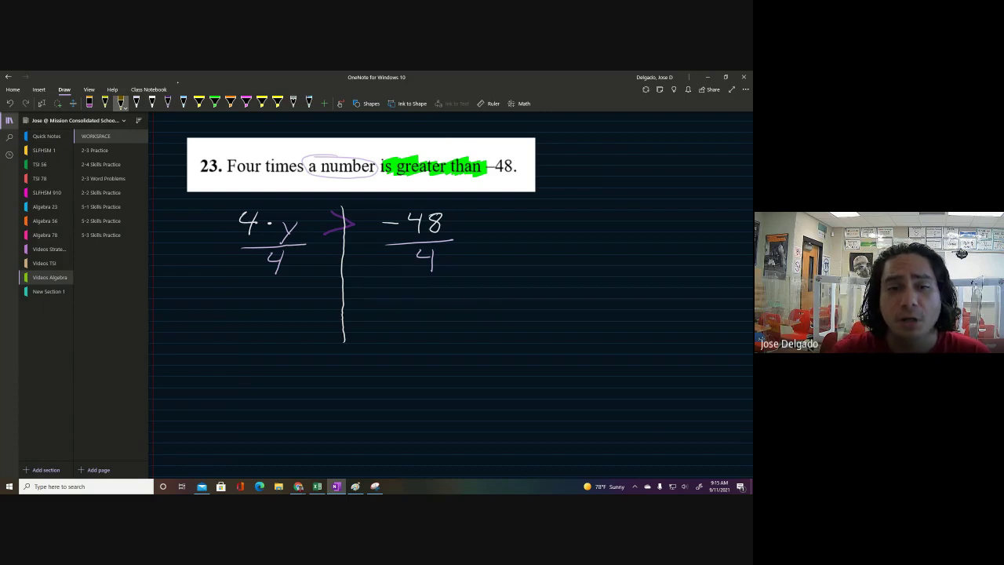
pyautogui.moveTo(207, 306); pyautogui.dragTo(483, 298)
pyautogui.moveTo(239, 210); pyautogui.dragTo(278, 273)
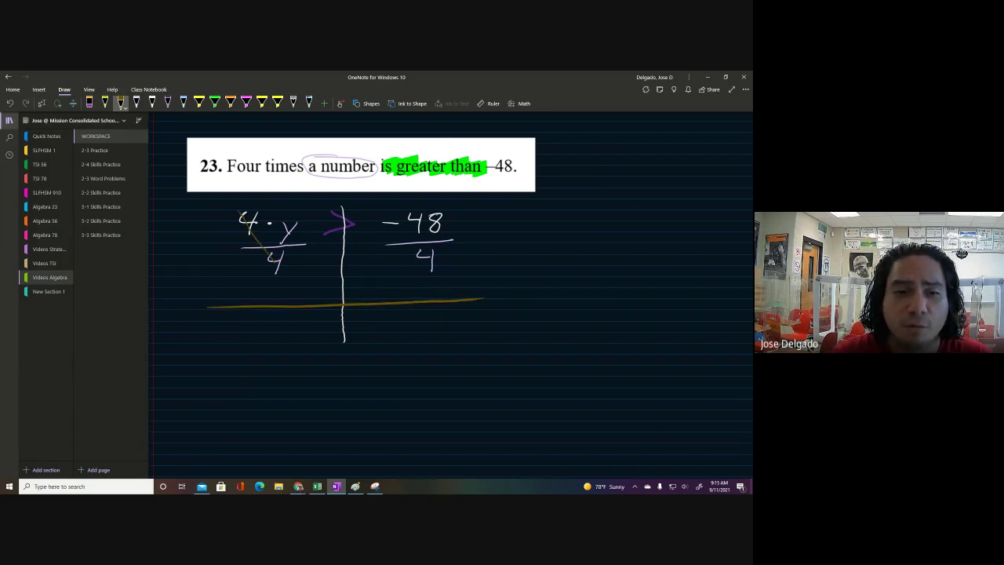
# Write the solution y > −12 below the line.
pyautogui.moveTo(276, 321)
pyautogui.mouseDown()
pyautogui.moveTo(285, 338)
pyautogui.moveTo(276, 351)
pyautogui.mouseUp()
pyautogui.moveTo(333, 317)
pyautogui.mouseDown()
pyautogui.moveTo(363, 322)
pyautogui.moveTo(334, 337)
pyautogui.mouseUp()
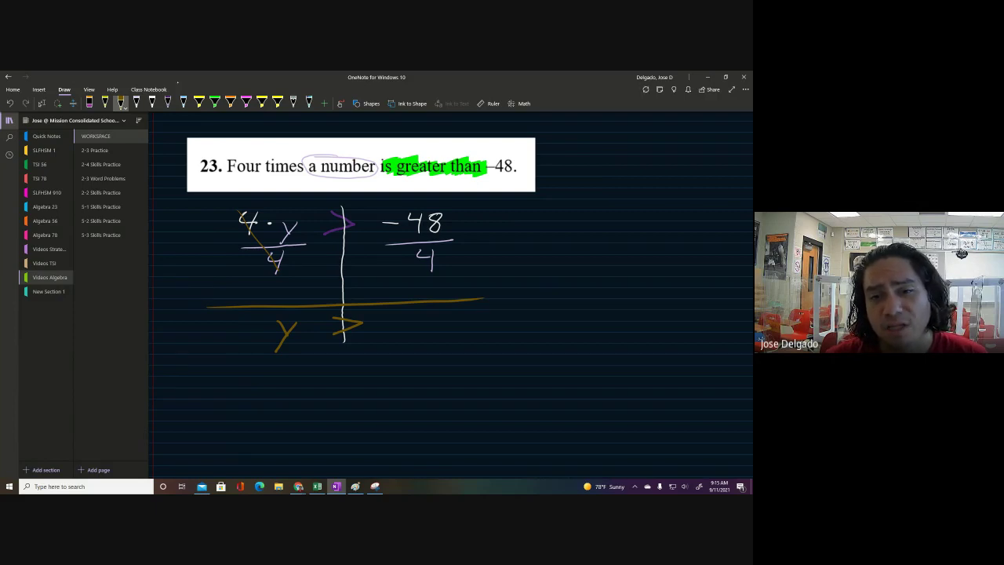
pyautogui.moveTo(416, 322)
pyautogui.mouseDown()
pyautogui.moveTo(418, 341)
pyautogui.moveTo(443, 340)
pyautogui.mouseUp()
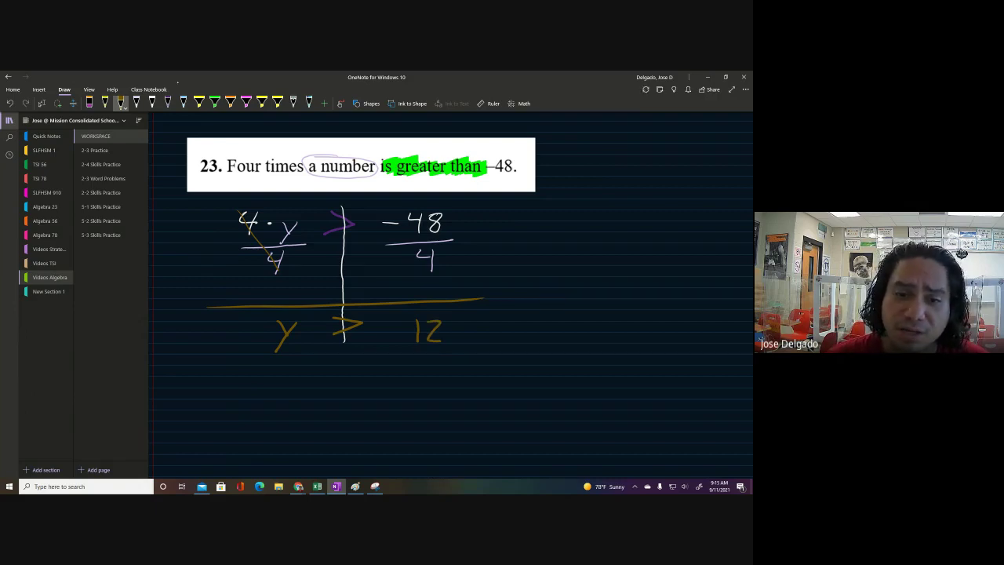
pyautogui.moveTo(390, 325); pyautogui.dragTo(402, 325)
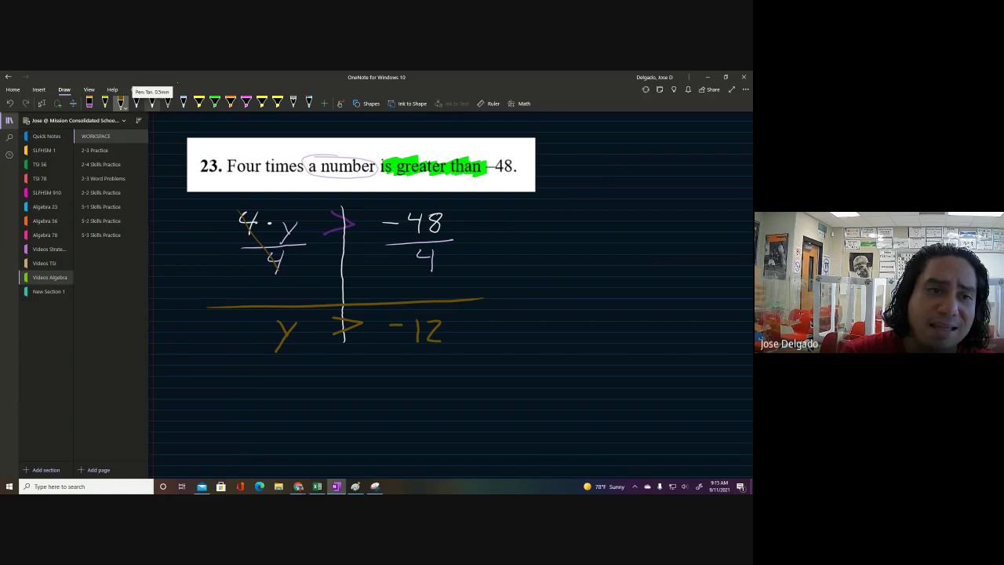
pyautogui.click(152, 102)
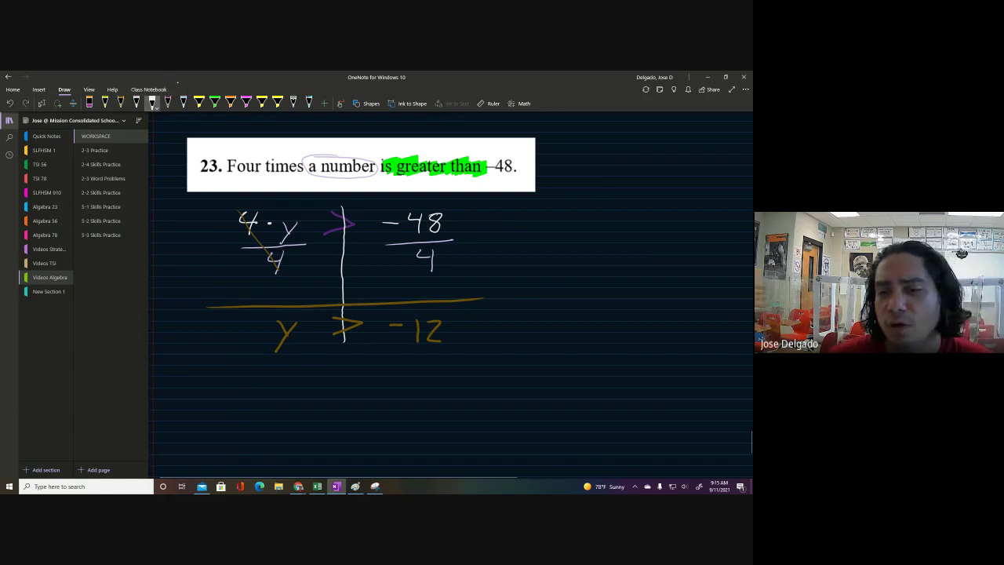
# Draw a white number line with ticks, an open circle labelled −12, and lavender shading to the right.
pyautogui.moveTo(518, 343)
pyautogui.mouseDown()
pyautogui.moveTo(506, 372)
pyautogui.moveTo(686, 362)
pyautogui.moveTo(675, 383)
pyautogui.mouseUp()
pyautogui.moveTo(600, 353)
pyautogui.mouseDown()
pyautogui.moveTo(604, 378)
pyautogui.moveTo(560, 378)
pyautogui.mouseUp()
pyautogui.moveTo(632, 355); pyautogui.dragTo(631, 383)
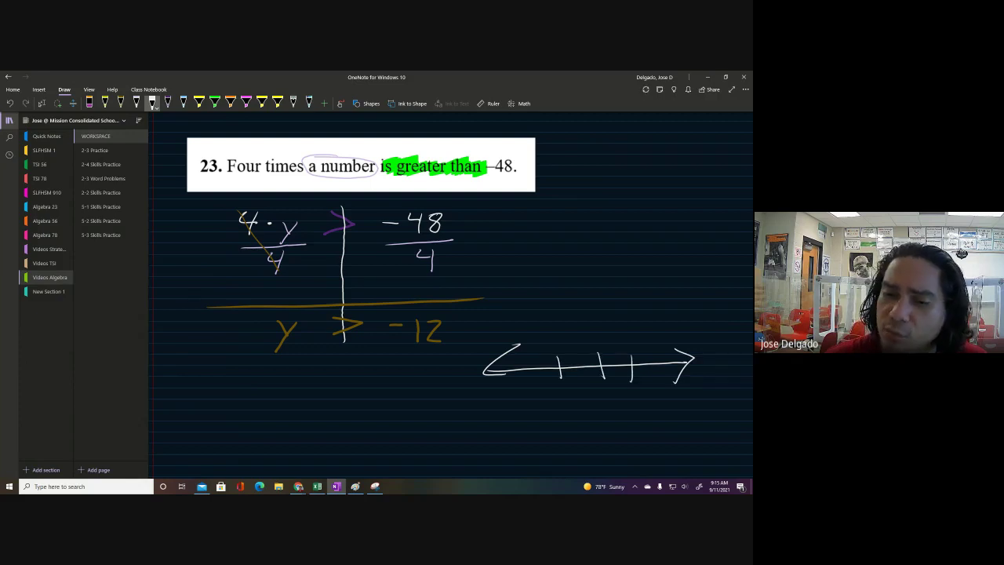
pyautogui.moveTo(574, 337)
pyautogui.mouseDown()
pyautogui.moveTo(605, 342)
pyautogui.moveTo(592, 356)
pyautogui.moveTo(592, 375)
pyautogui.moveTo(600, 380)
pyautogui.moveTo(607, 362)
pyautogui.mouseUp()
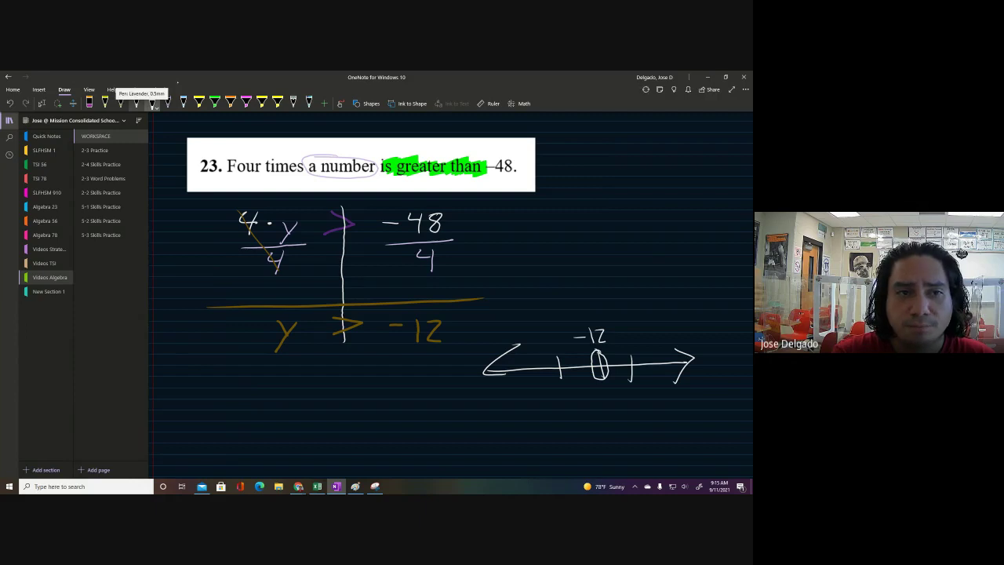
pyautogui.click(137, 103)
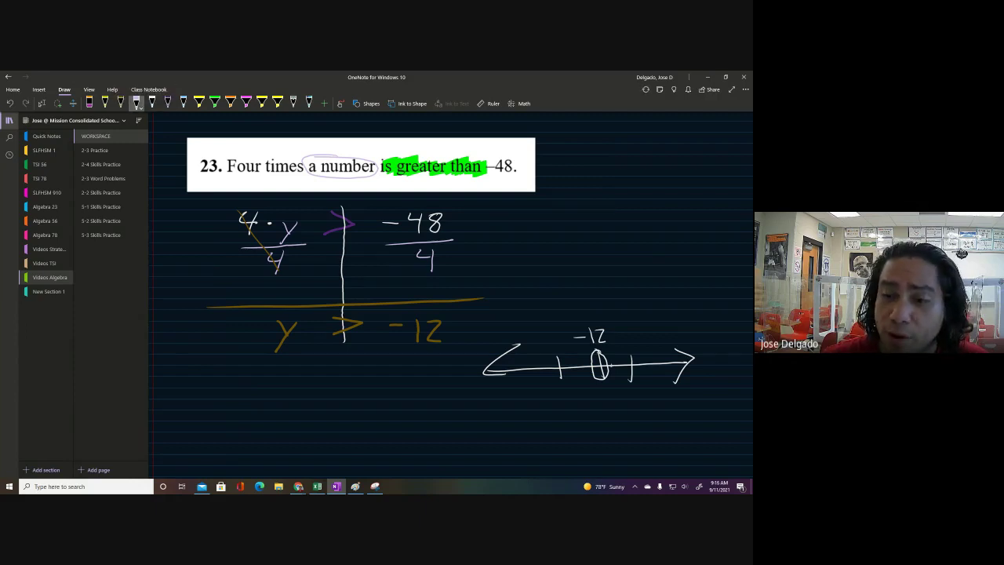
pyautogui.moveTo(611, 365)
pyautogui.mouseDown()
pyautogui.moveTo(684, 365)
pyautogui.moveTo(609, 365)
pyautogui.mouseUp()
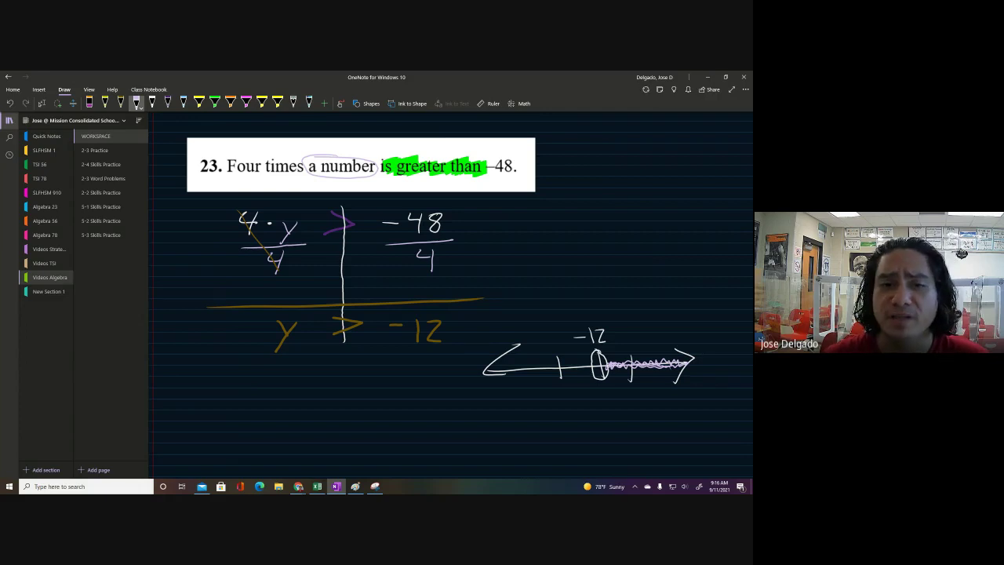
pyautogui.click(41, 103)
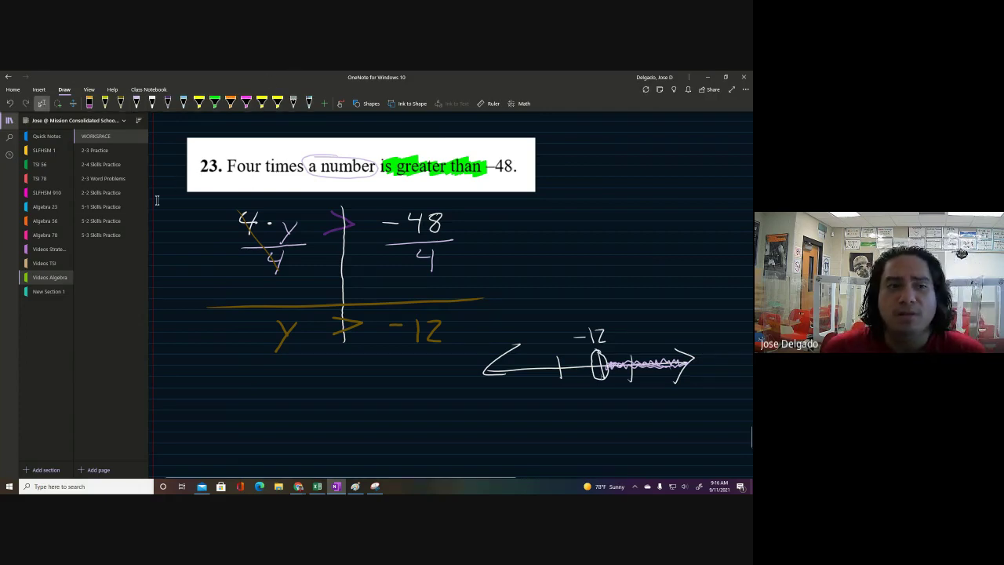
# On the 5-2 Skills Practice page, snip problem 25, then return to the WORKSPACE page.
pyautogui.click(123, 223)
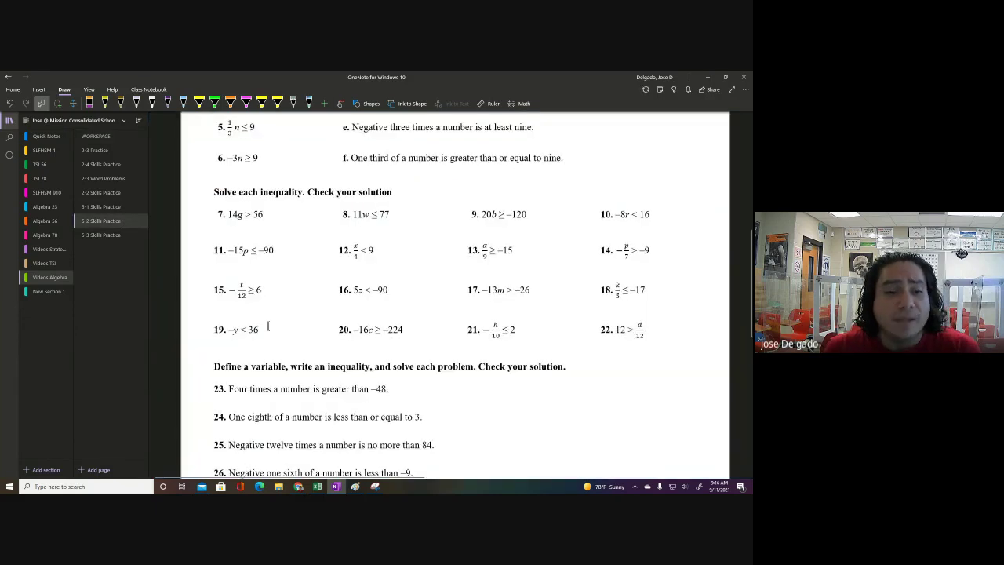
pyautogui.scroll(-2, 263, 384)
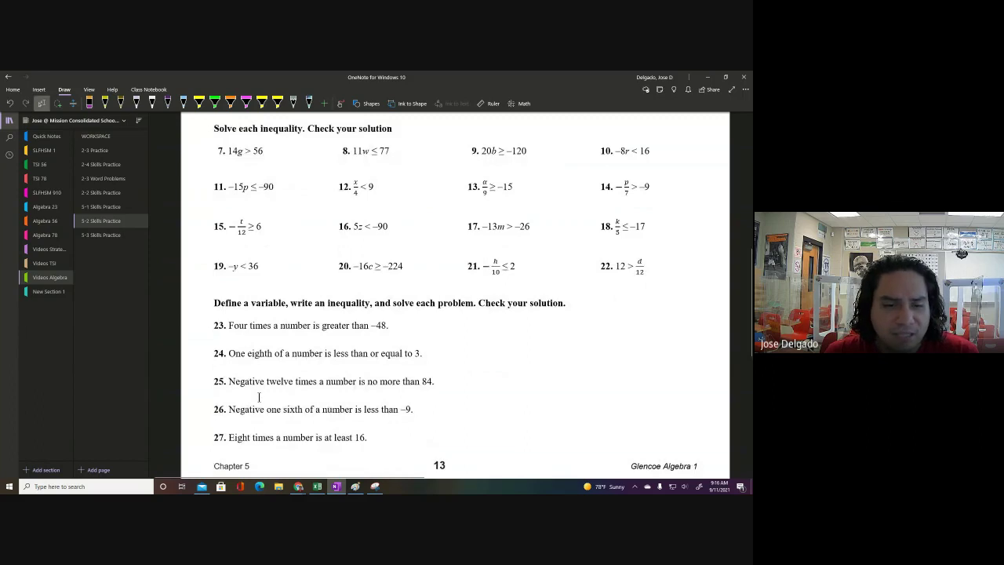
pyautogui.click(357, 487)
pyautogui.click(186, 323)
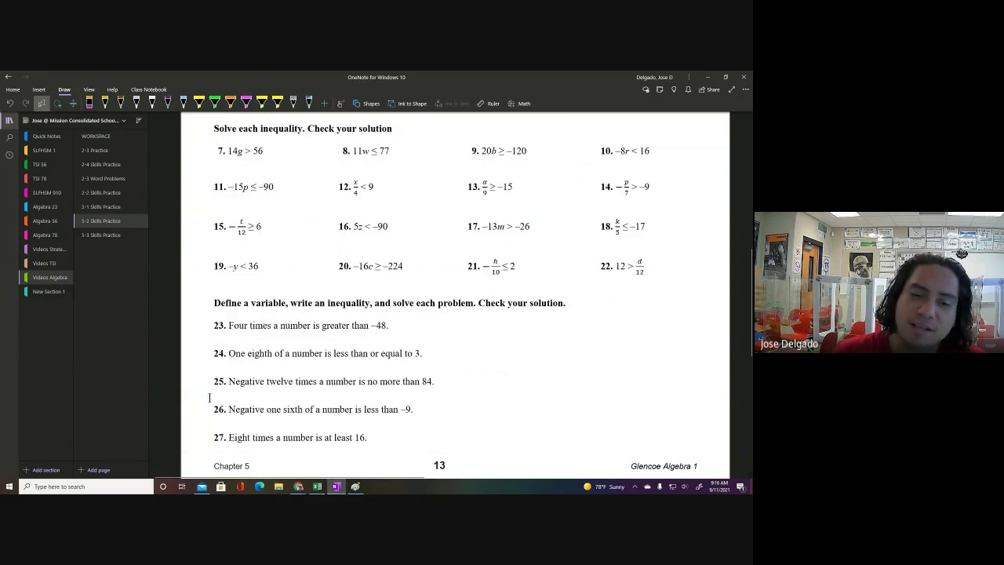
pyautogui.moveTo(208, 371); pyautogui.dragTo(440, 393)
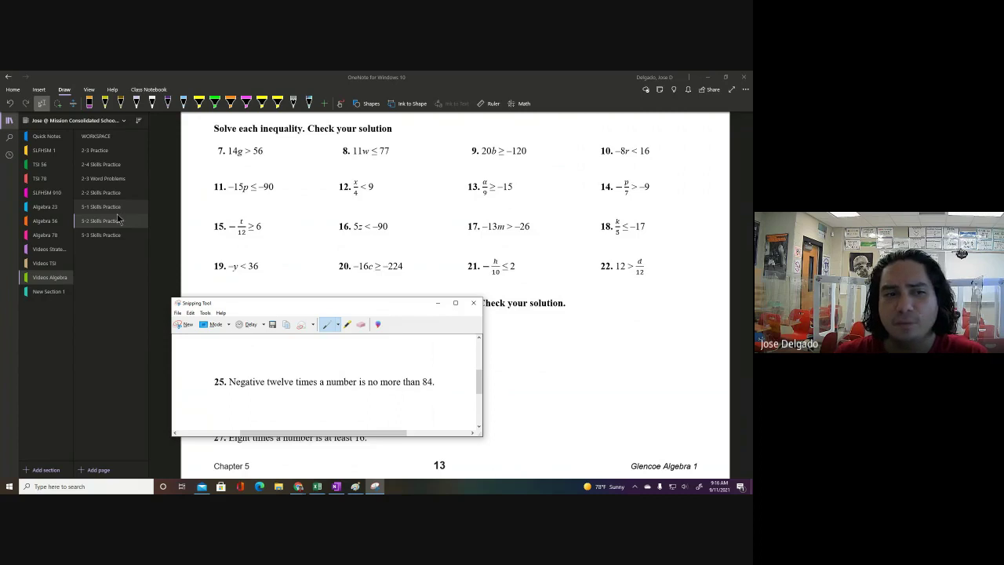
pyautogui.click(98, 136)
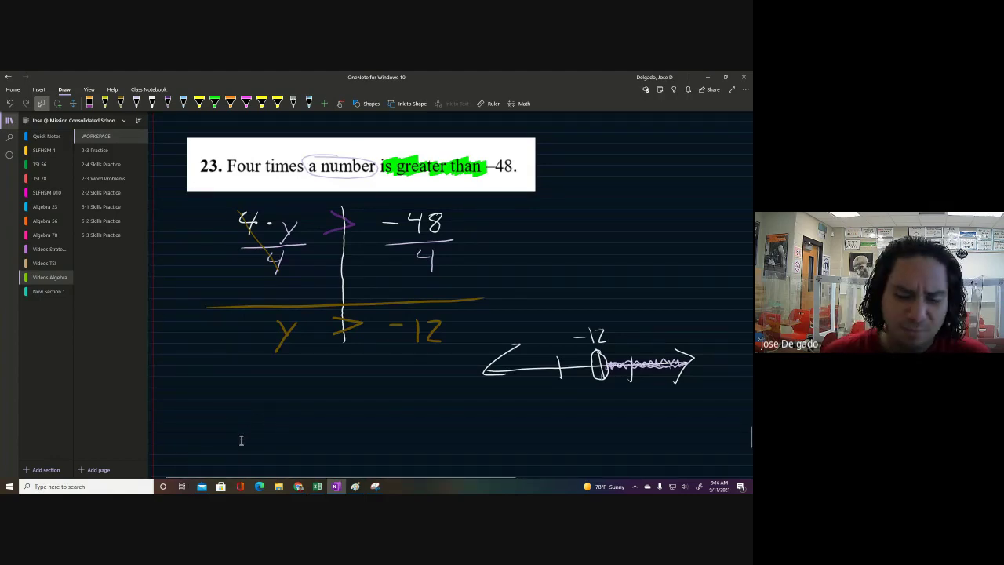
# Paste the problem 25 snip ('Negative twelve times a number is no more than 84') below the work and enlarge it.
pyautogui.scroll(-2, 280, 449)
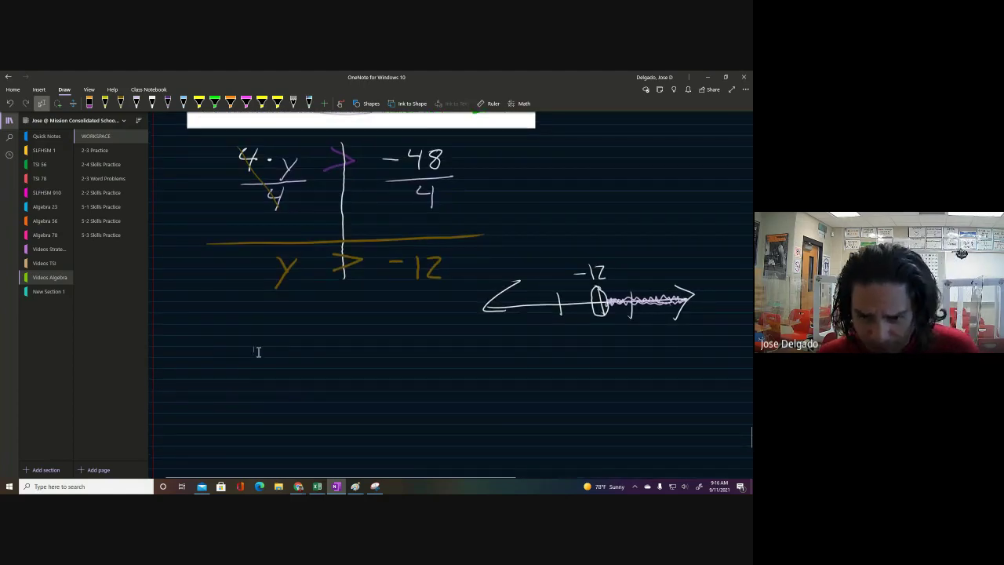
pyautogui.hotkey('ctrl', 'v')
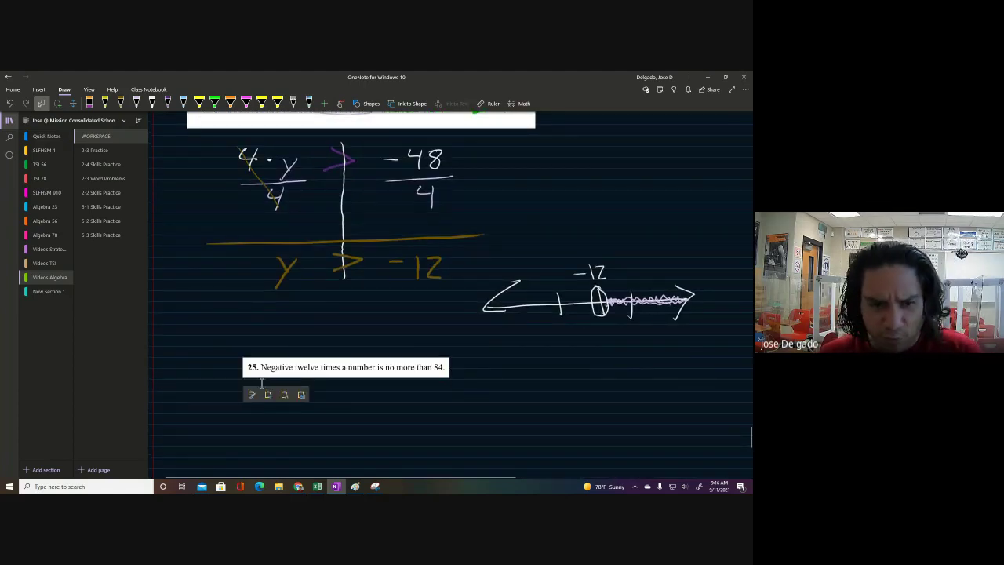
pyautogui.moveTo(455, 385)
pyautogui.mouseDown()
pyautogui.moveTo(511, 415)
pyautogui.moveTo(448, 388)
pyautogui.moveTo(459, 398)
pyautogui.mouseUp()
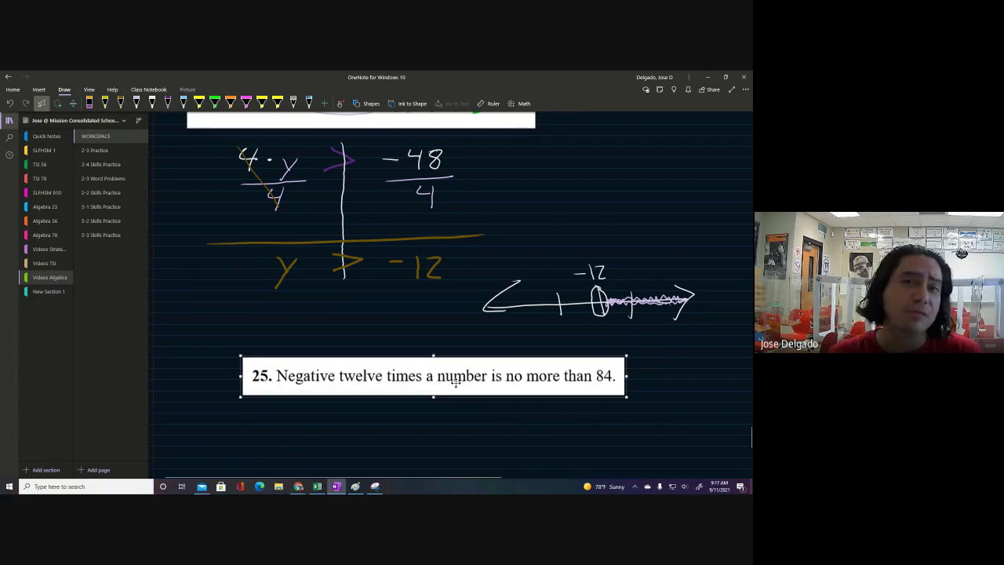
pyautogui.scroll(-2, 453, 389)
pyautogui.scroll(-2, 454, 392)
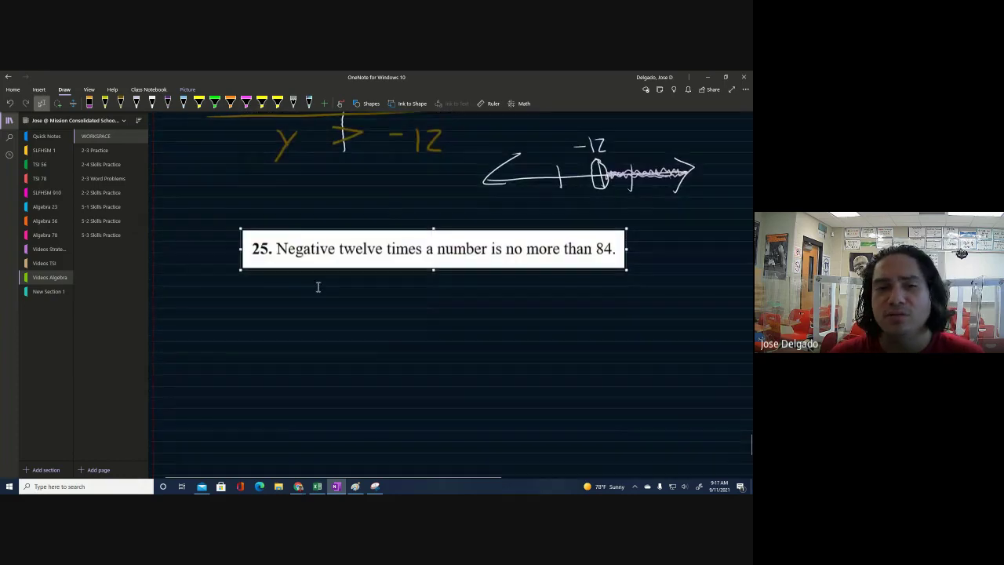
pyautogui.moveTo(240, 228); pyautogui.dragTo(165, 222)
pyautogui.scroll(-2, 382, 291)
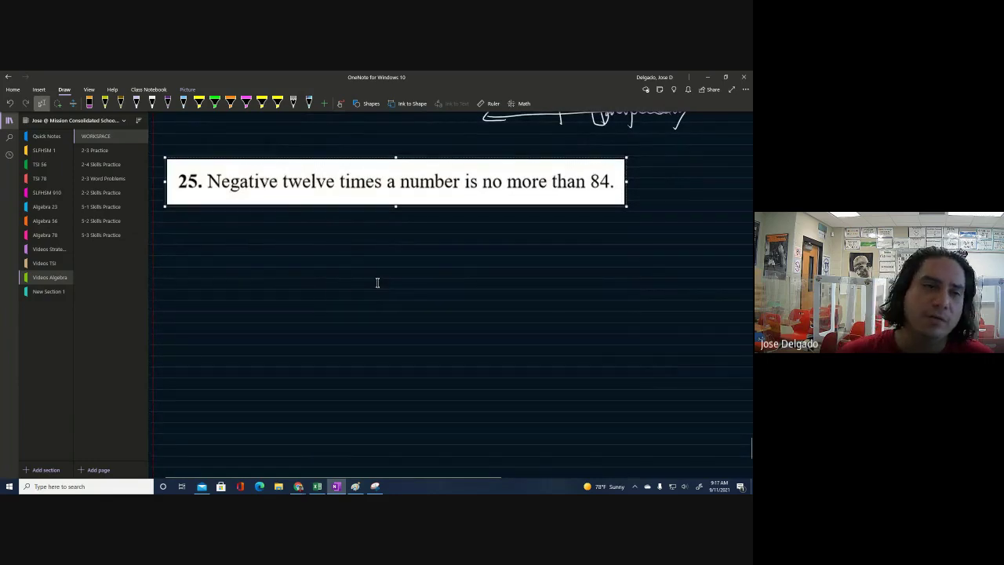
pyautogui.click(136, 102)
pyautogui.click(153, 103)
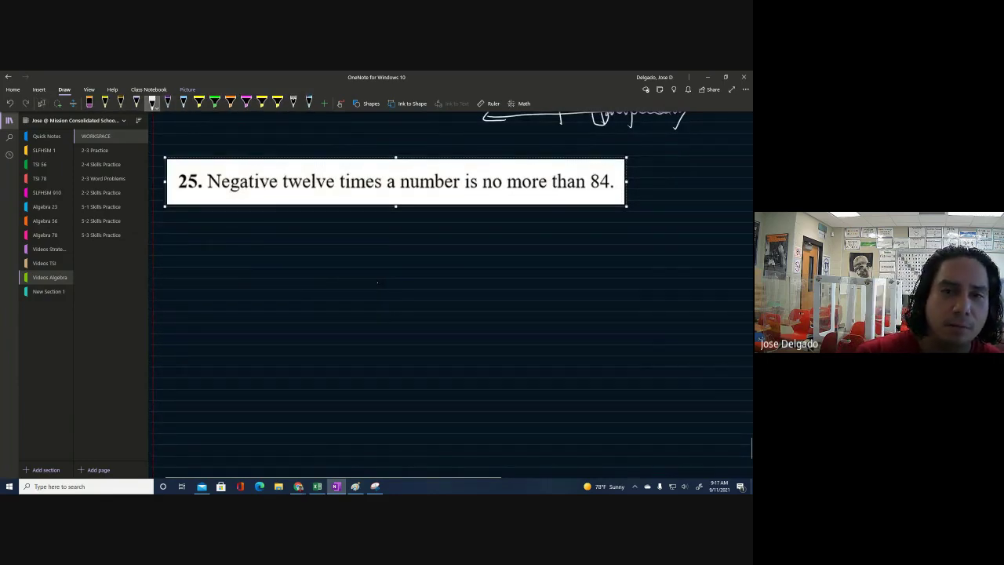